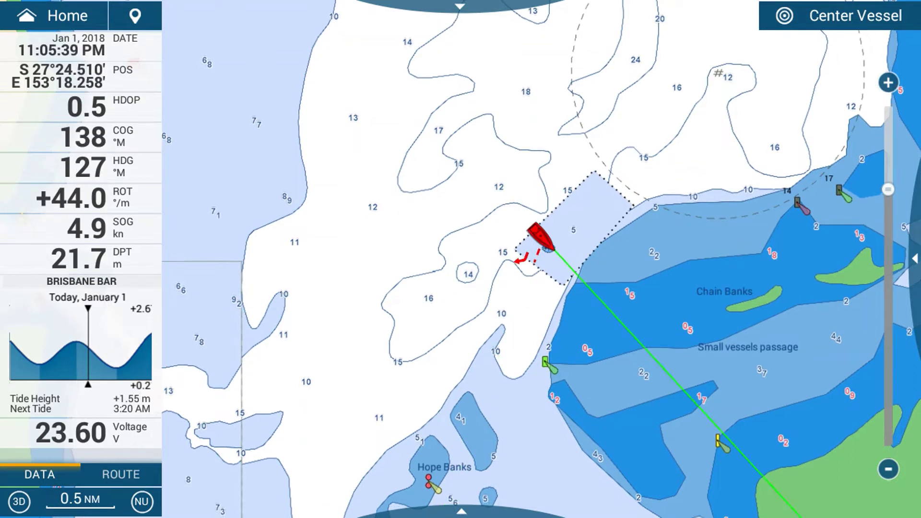
# Open Home > Settings > General and scroll down its options list
pyautogui.click(53, 15)
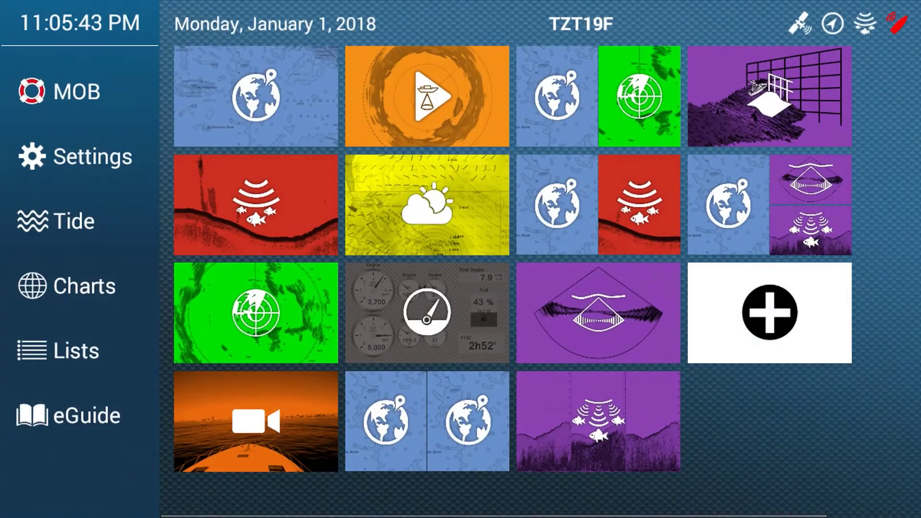
pyautogui.click(74, 156)
pyautogui.click(117, 67)
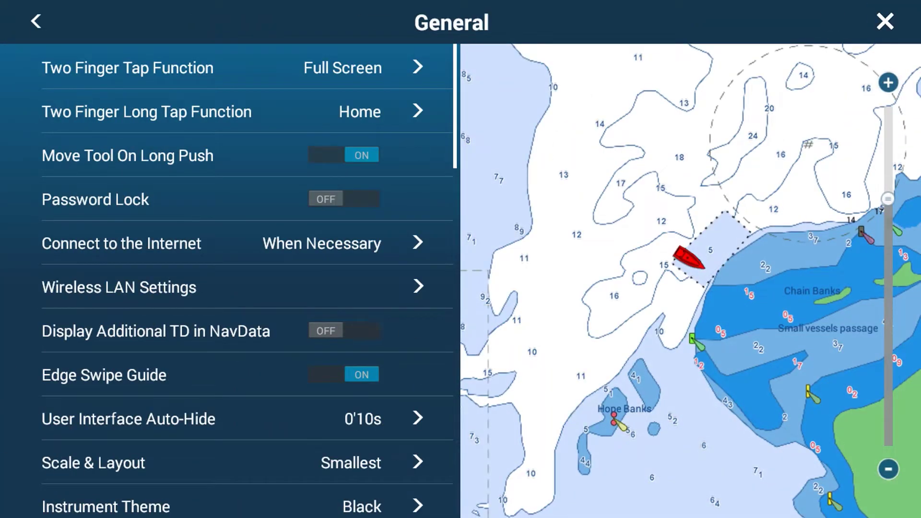
pyautogui.scroll(-2, 247, 281)
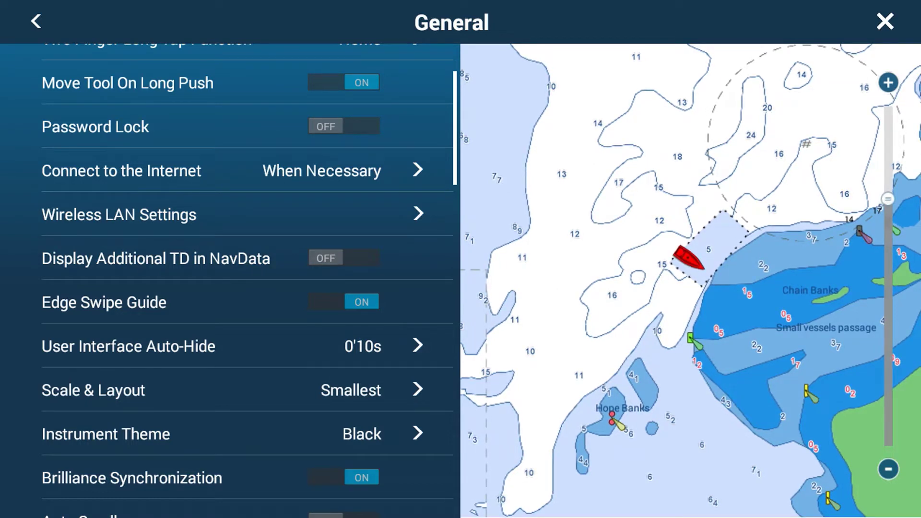
# Check that Connect to the Internet is When Necessary, then go to Wireless LAN Settings
pyautogui.click(230, 170)
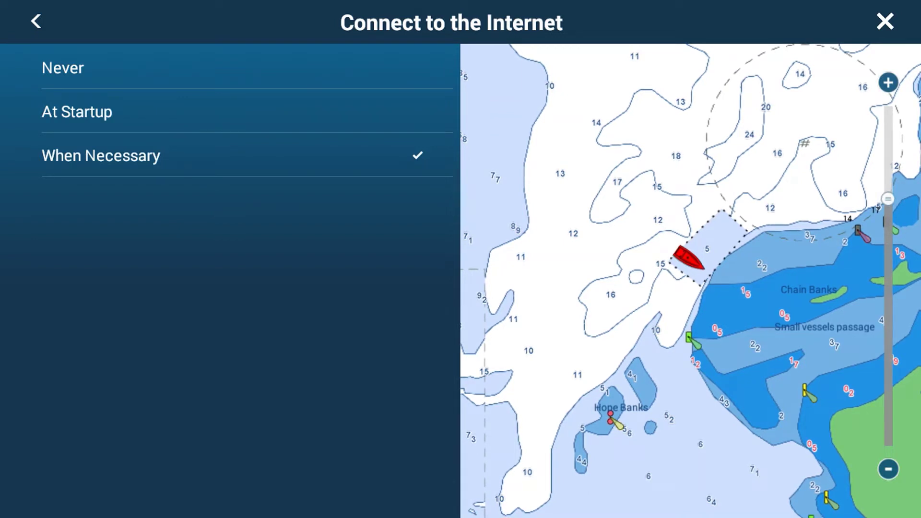
pyautogui.click(36, 21)
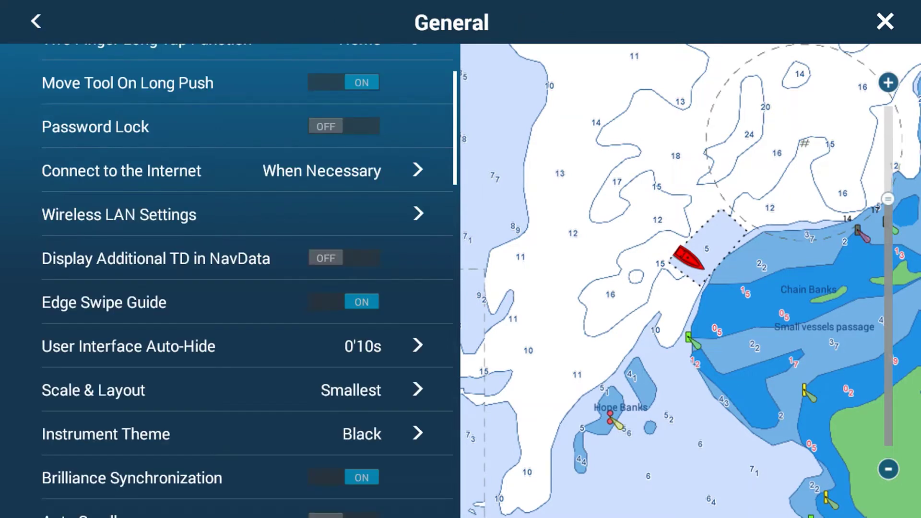
pyautogui.click(192, 214)
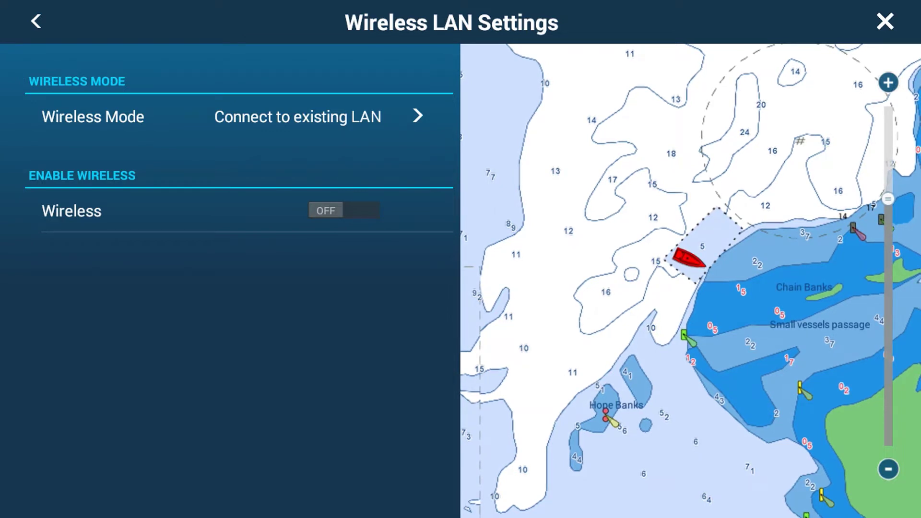
# Confirm Wireless Mode is Connect to existing LAN and turn Wireless ON
pyautogui.click(235, 116)
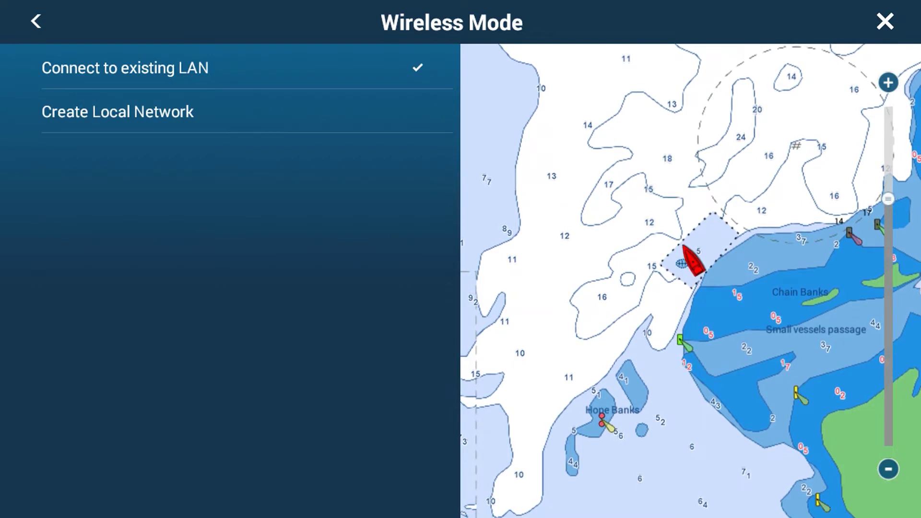
pyautogui.click(36, 21)
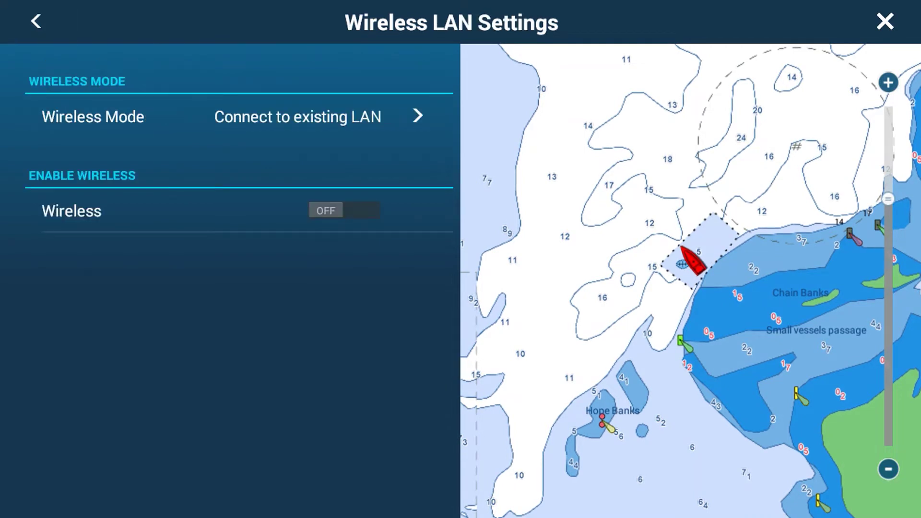
pyautogui.click(343, 211)
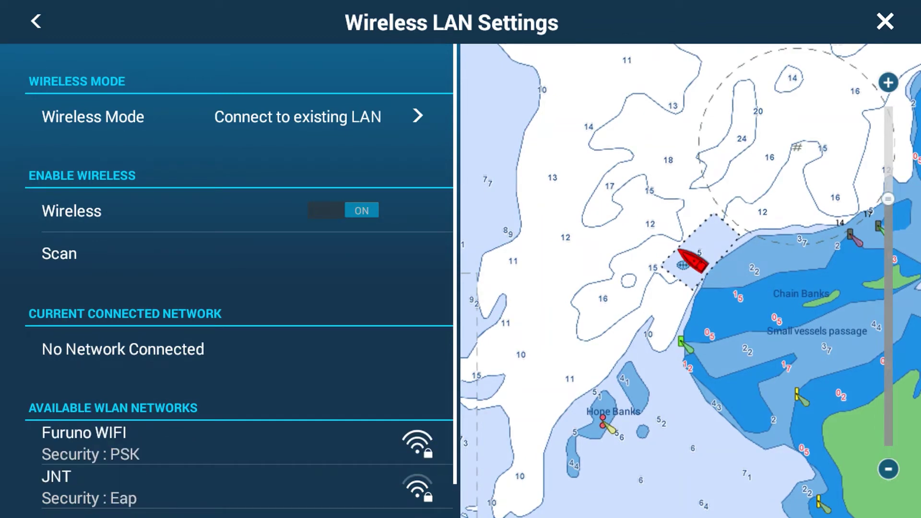
# Select Furuno WIFI from the Available WLAN Networks list
pyautogui.scroll(-1, 225, 287)
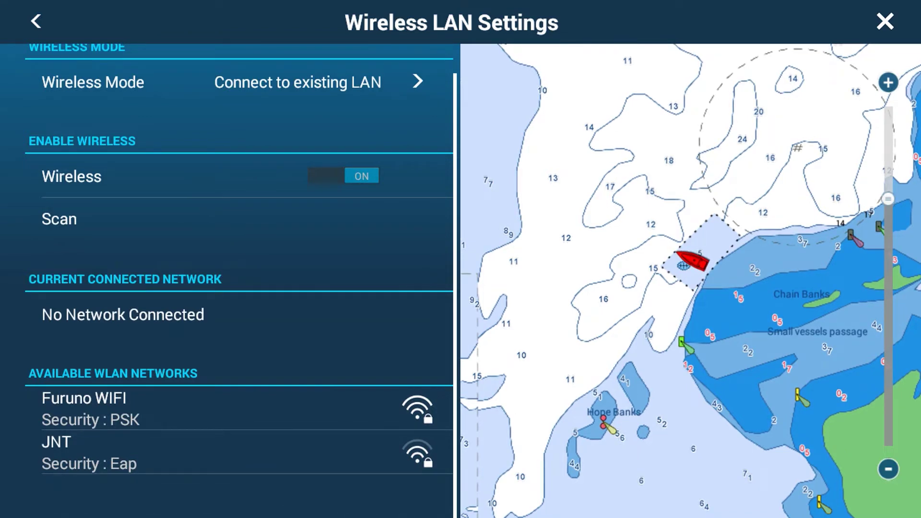
pyautogui.click(216, 407)
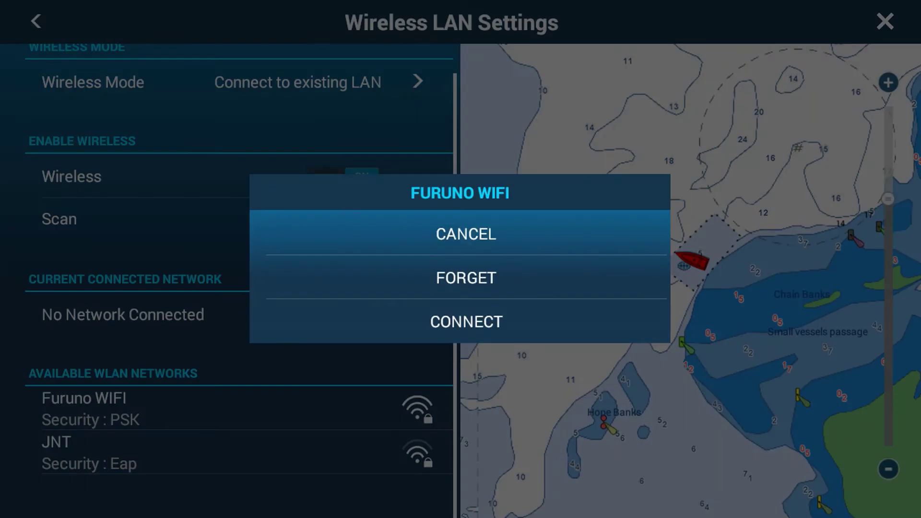
# Choose Connect for Furuno WIFI and enter the network key, letters then digits
pyautogui.click(466, 322)
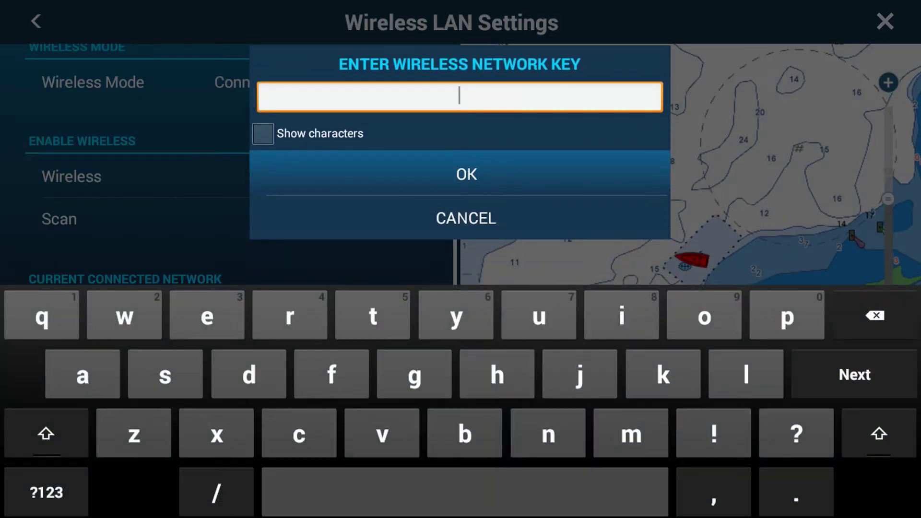
pyautogui.click(83, 375)
pyautogui.click(464, 433)
pyautogui.click(299, 433)
pyautogui.click(248, 375)
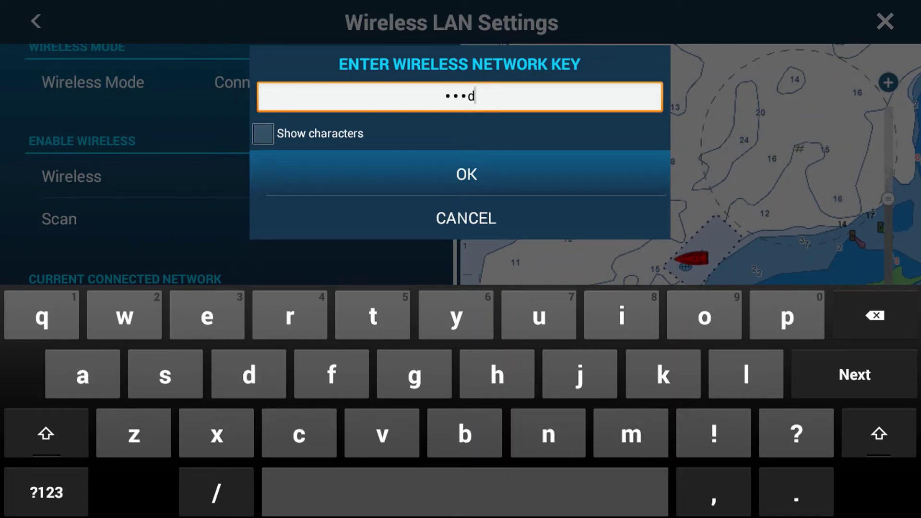
pyautogui.click(46, 493)
pyautogui.click(42, 315)
pyautogui.click(123, 315)
pyautogui.click(207, 315)
pyautogui.click(290, 315)
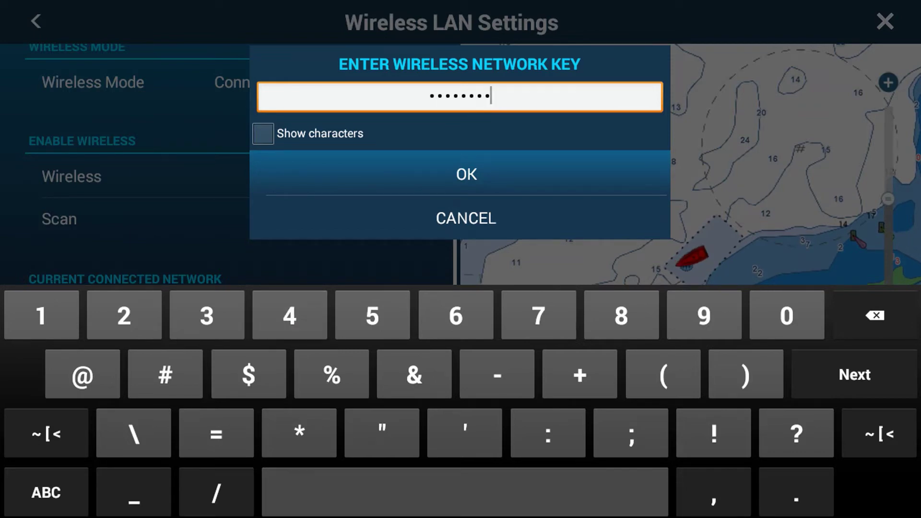
# Check the key with Show characters and confirm, joining with IP 172.20.10.3
pyautogui.click(263, 133)
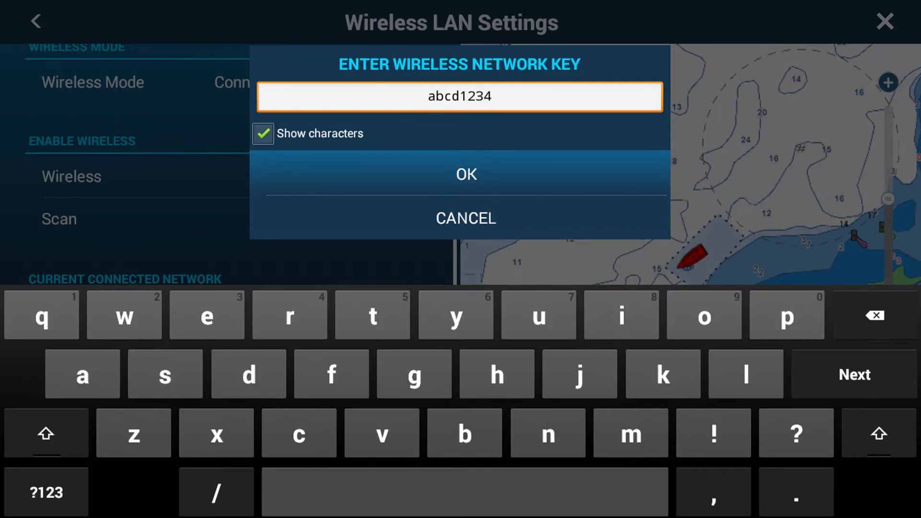
pyautogui.click(263, 133)
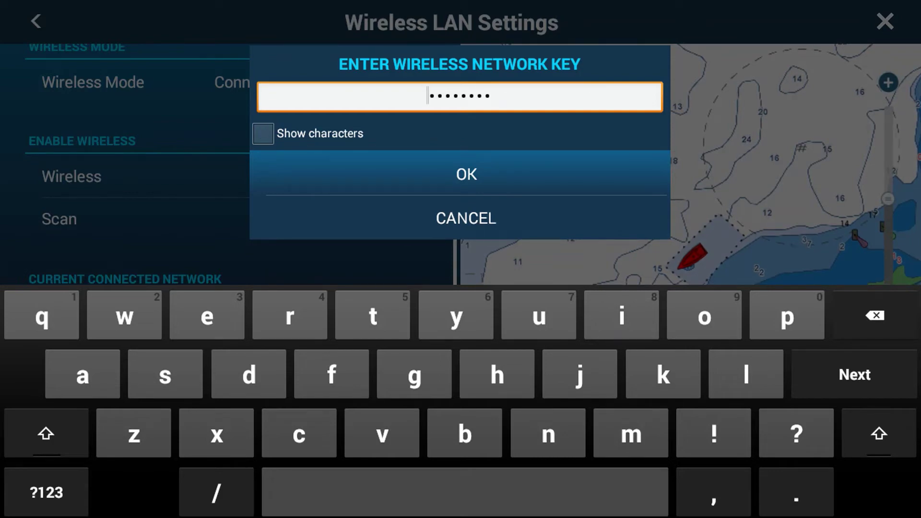
pyautogui.click(466, 174)
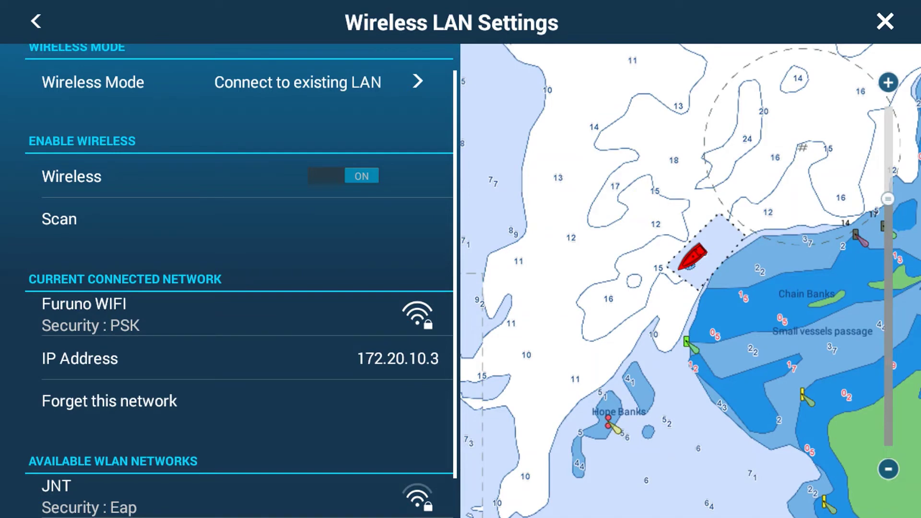
# Back out of Wireless LAN Settings through General and close Settings to the chart
pyautogui.scroll(-1, 240, 281)
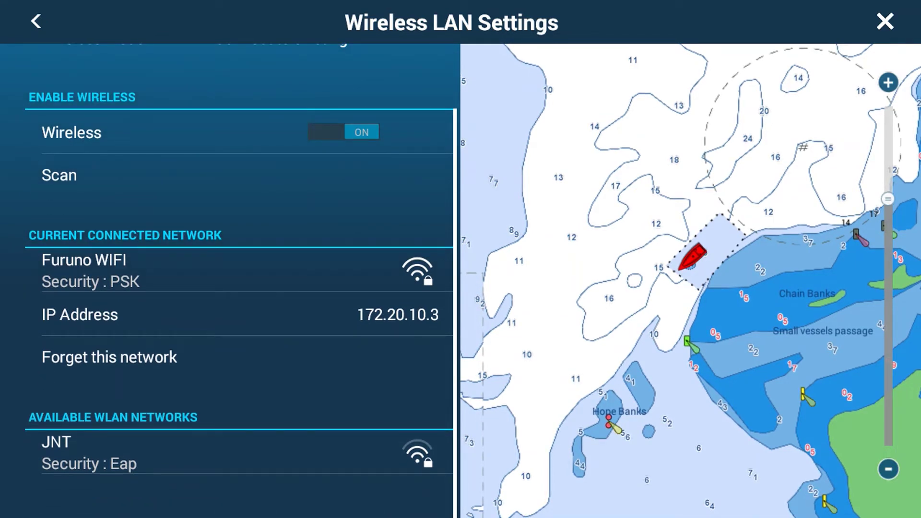
pyautogui.click(36, 21)
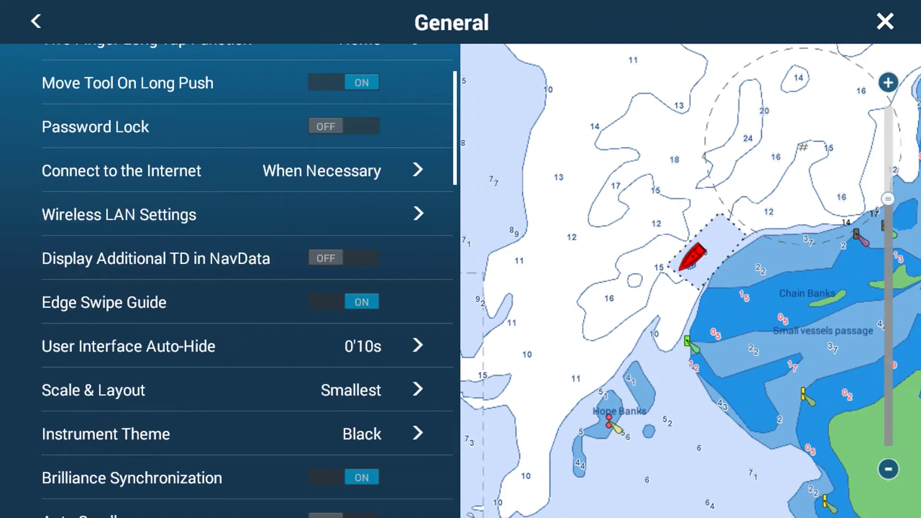
pyautogui.click(885, 22)
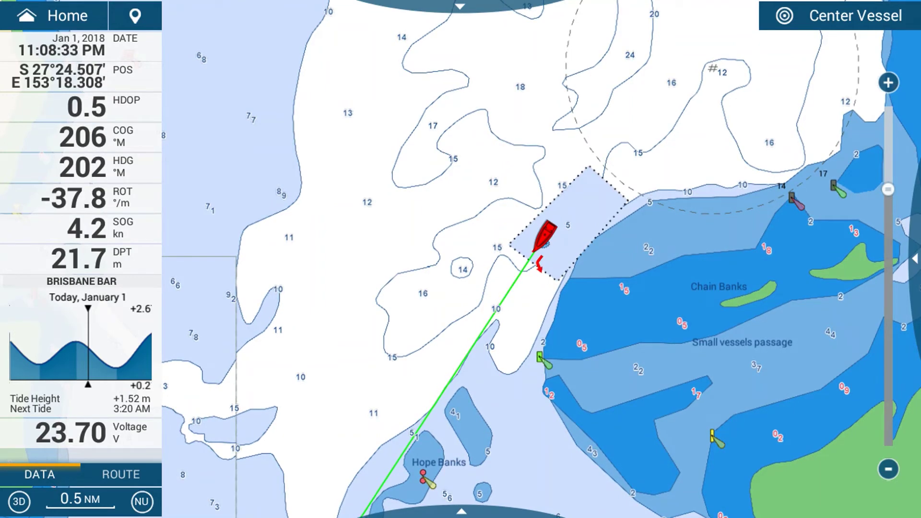
# Go to the Home screen of display presets, now showing Wi-Fi connected
pyautogui.click(53, 15)
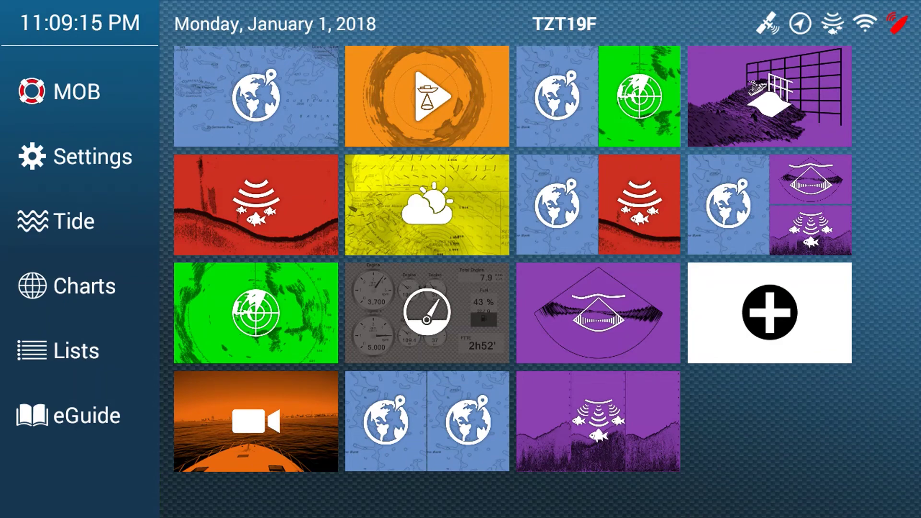
# Open the Weather display and download the latest GRIB forecast with Get Latest Wx
pyautogui.click(427, 205)
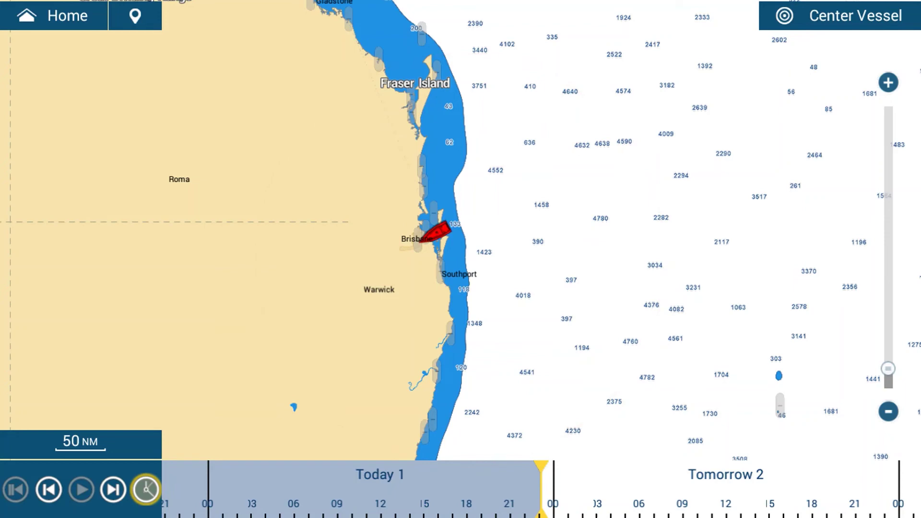
pyautogui.rightClick(512, 256)
pyautogui.press('Return')
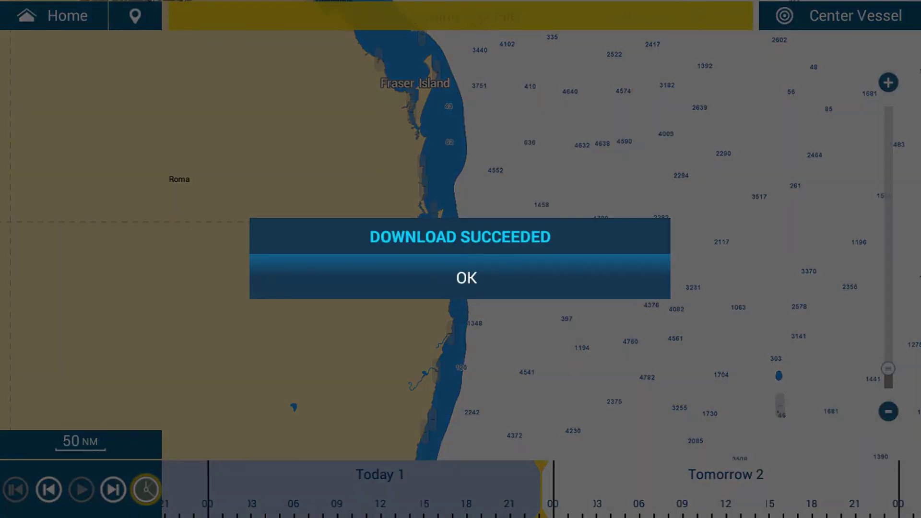
pyautogui.click(466, 277)
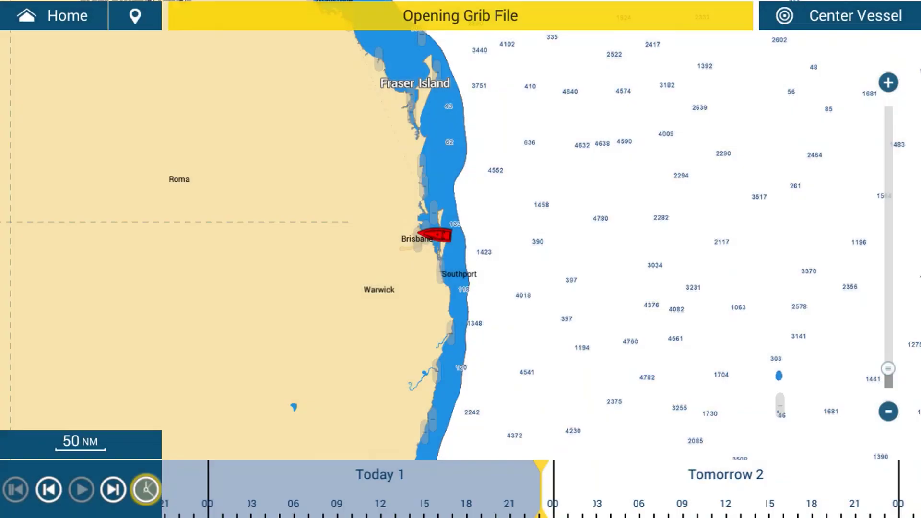